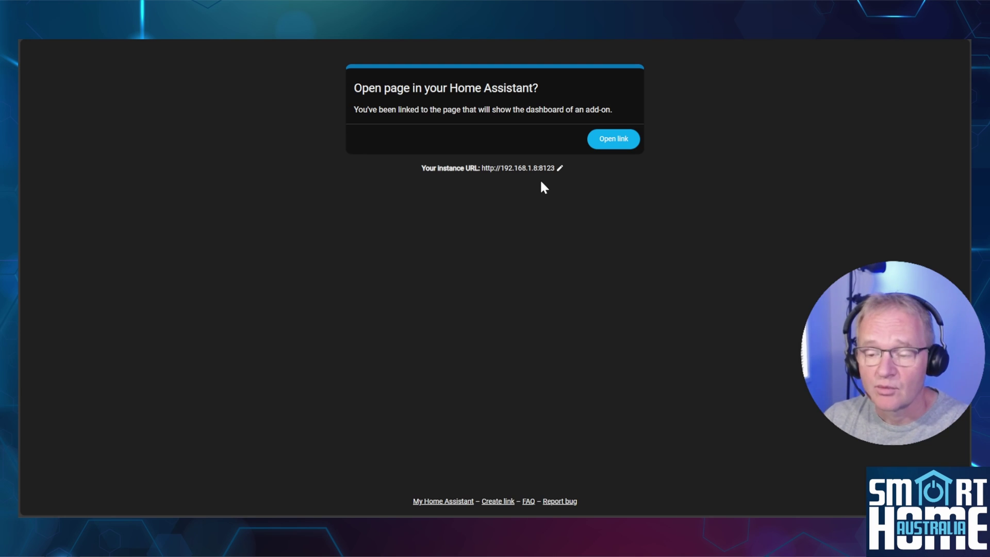
Open the oobabooga-text-generation-webui add-on page on your Home Assistant instance
click(629, 140)
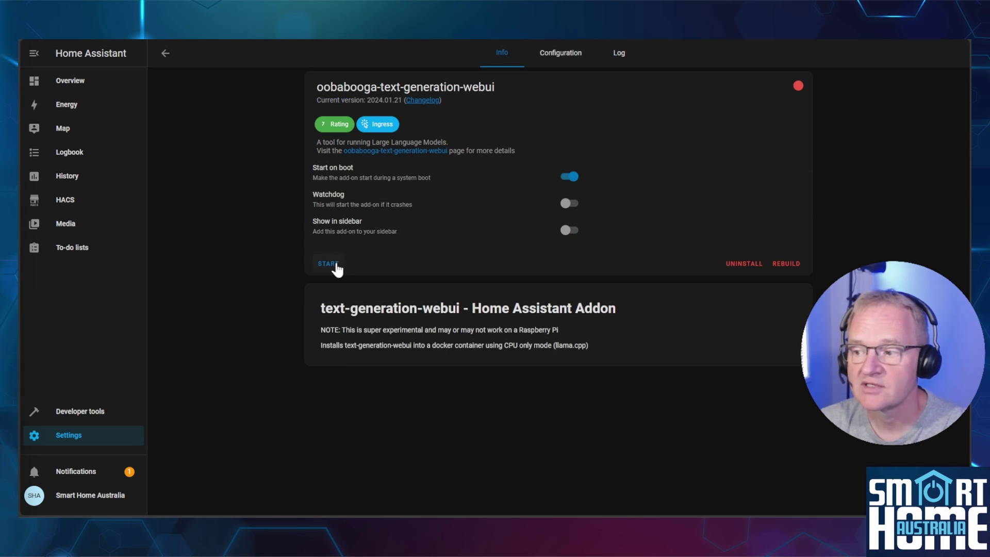
Start the text-generation-webui add-on and open its web UI chat interface
click(335, 265)
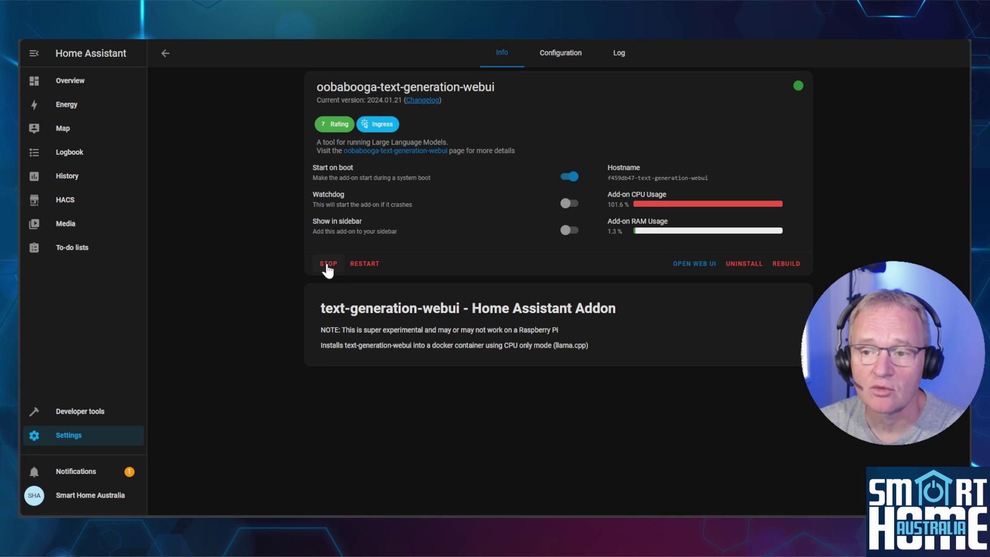
click(691, 266)
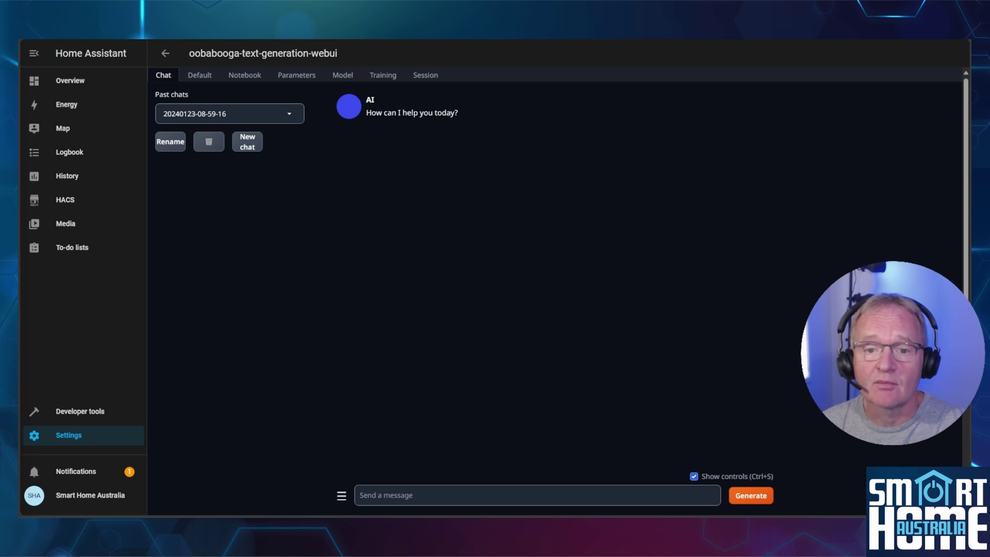
Enter acon96/Home-3B-v2-GGUF in the Model tab downloader and list its GGUF files
click(347, 80)
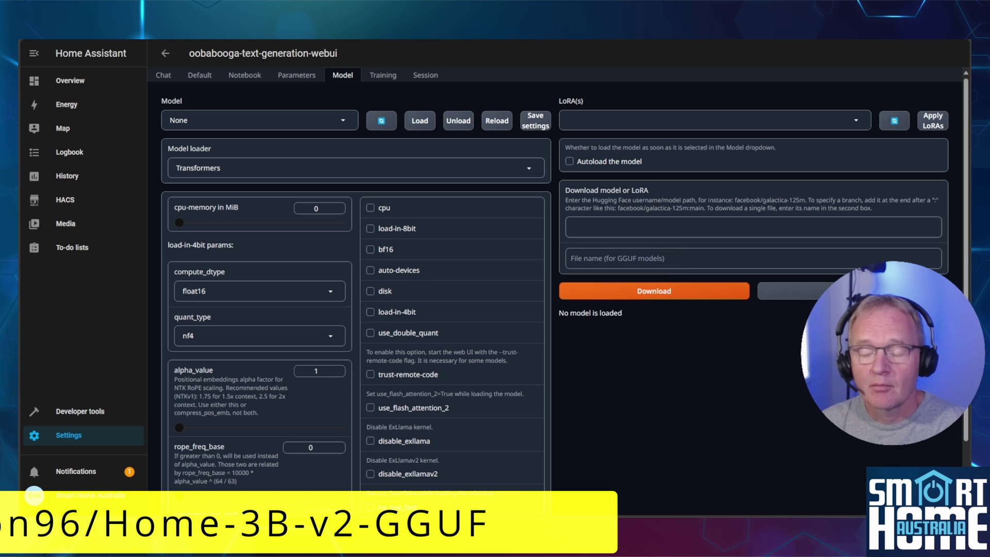
click(571, 226)
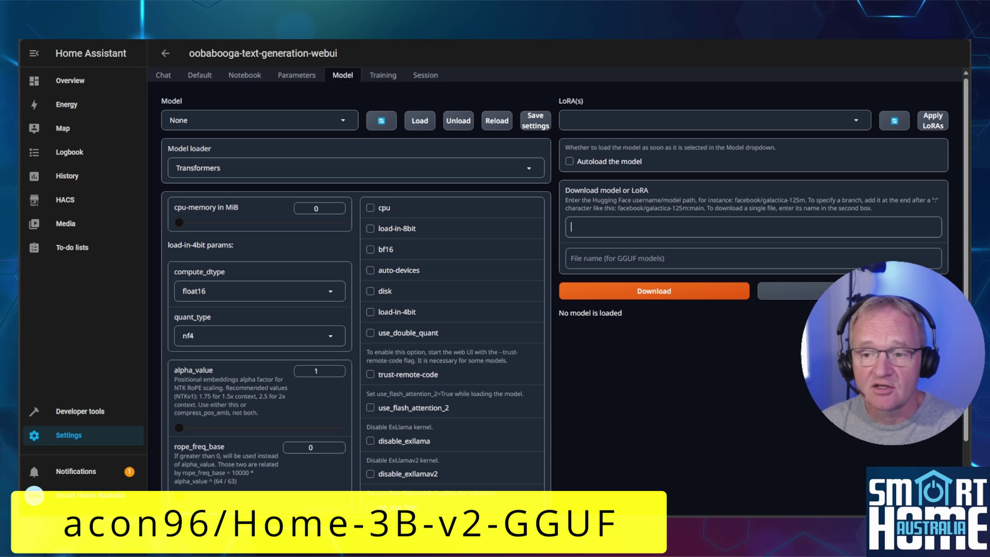
text(acon96/Home-3B-v2-GGUF)
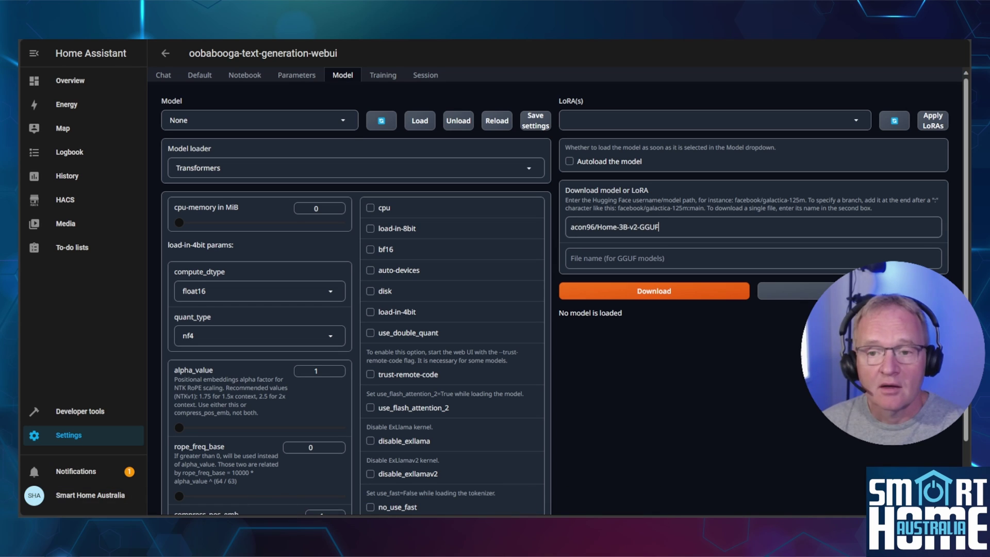
click(815, 290)
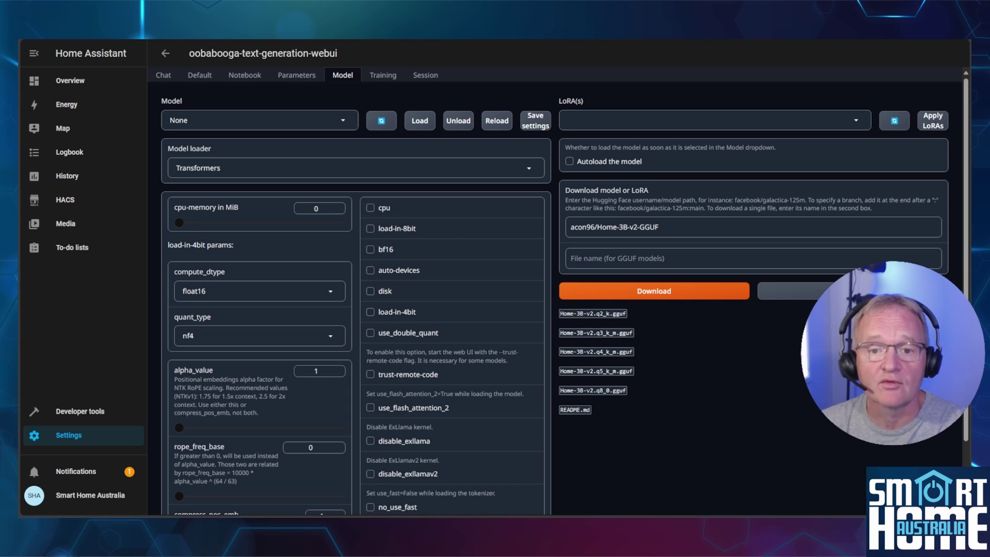
Enter Home-3B-v2.q4_k_m.gguf as the file, then select and load that model
text(Home-3B-v2.q4_k_m.gguf)
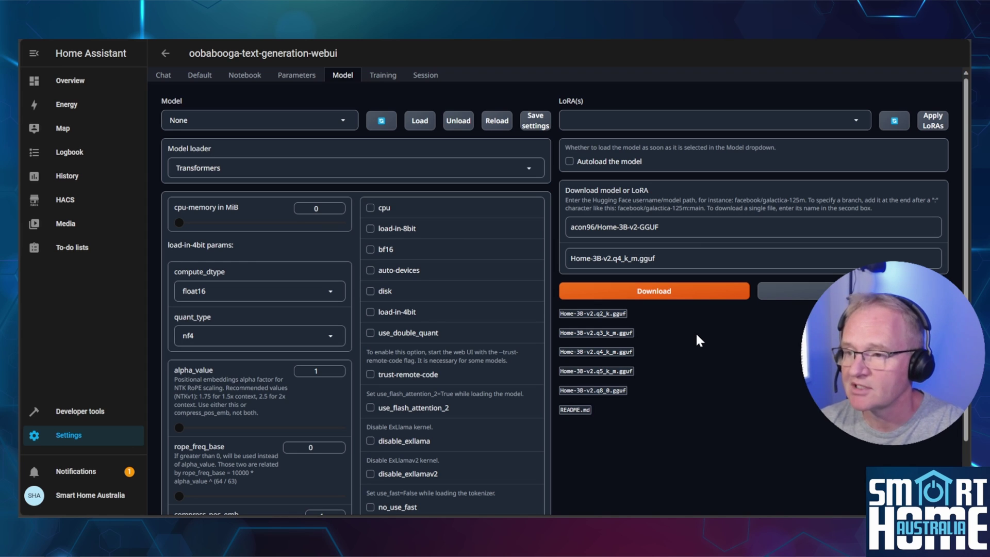
click(497, 121)
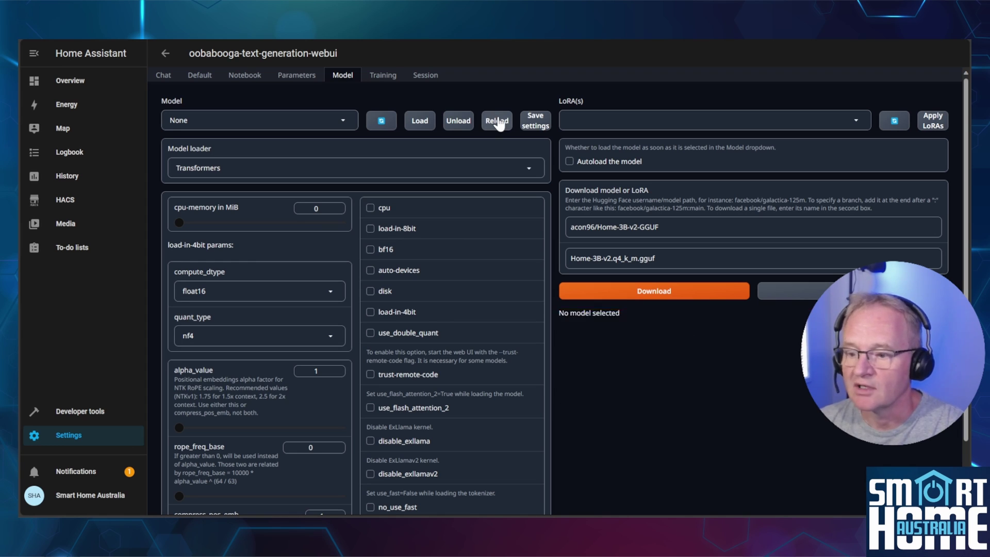
click(342, 121)
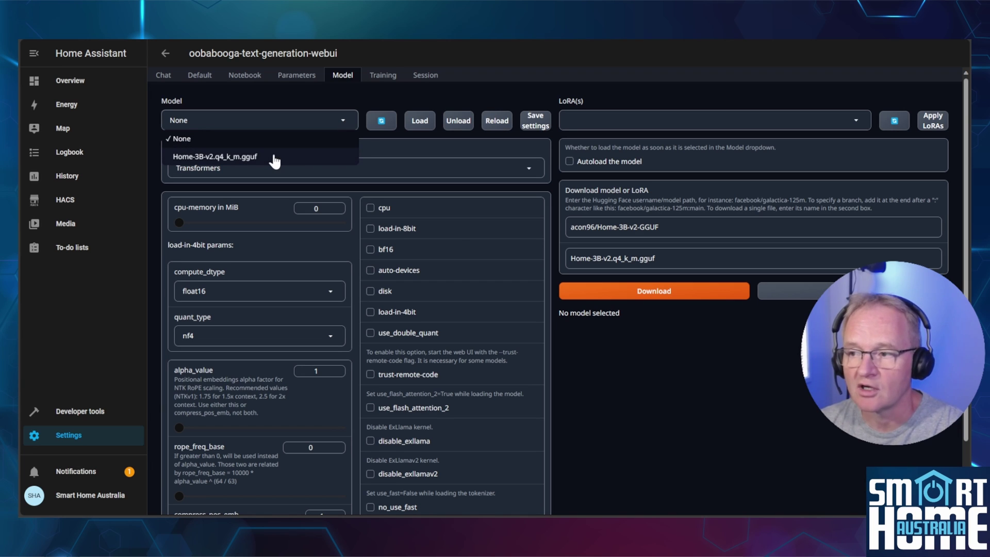
click(274, 157)
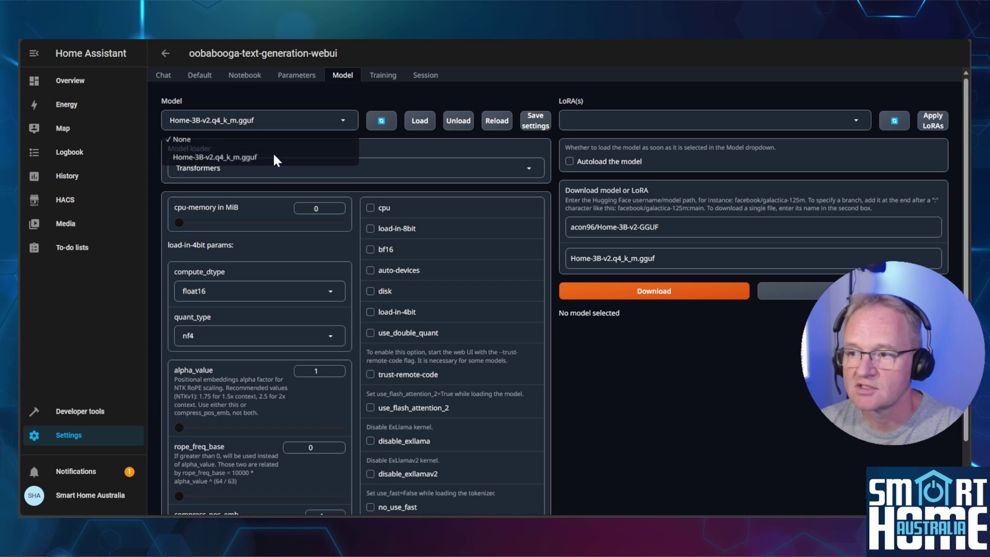
click(420, 121)
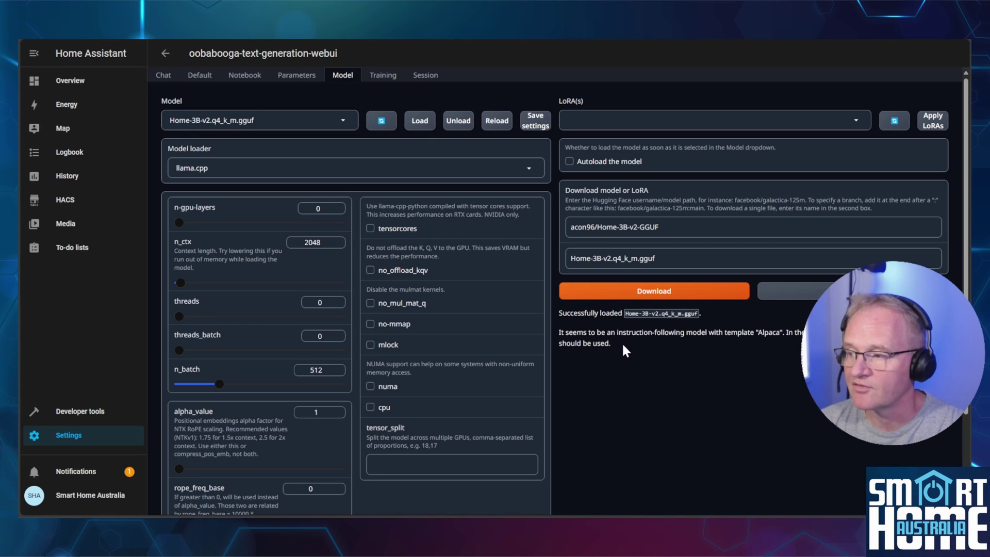
drag(620, 341, 560, 312)
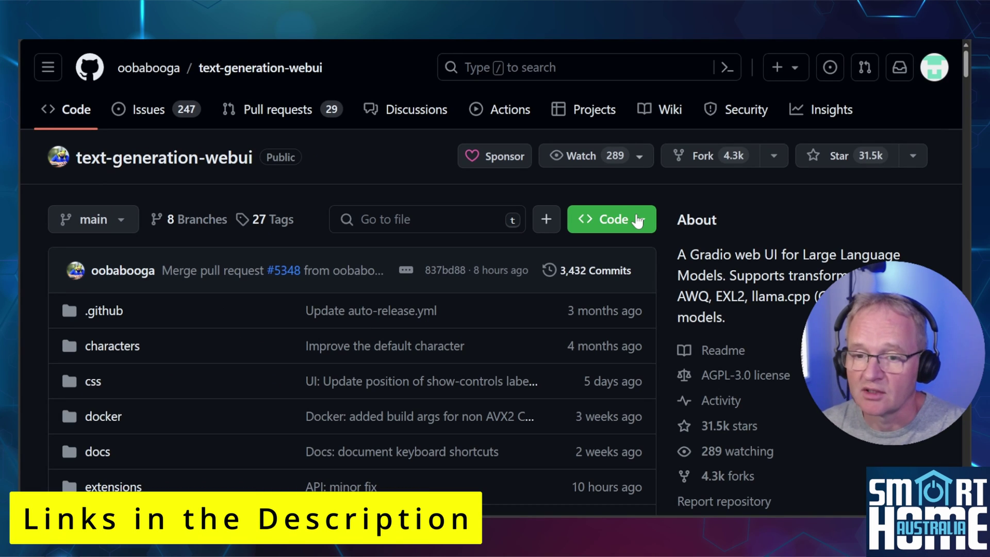
Download the text-generation-webui repository as a ZIP from the Code menu
click(638, 220)
click(408, 496)
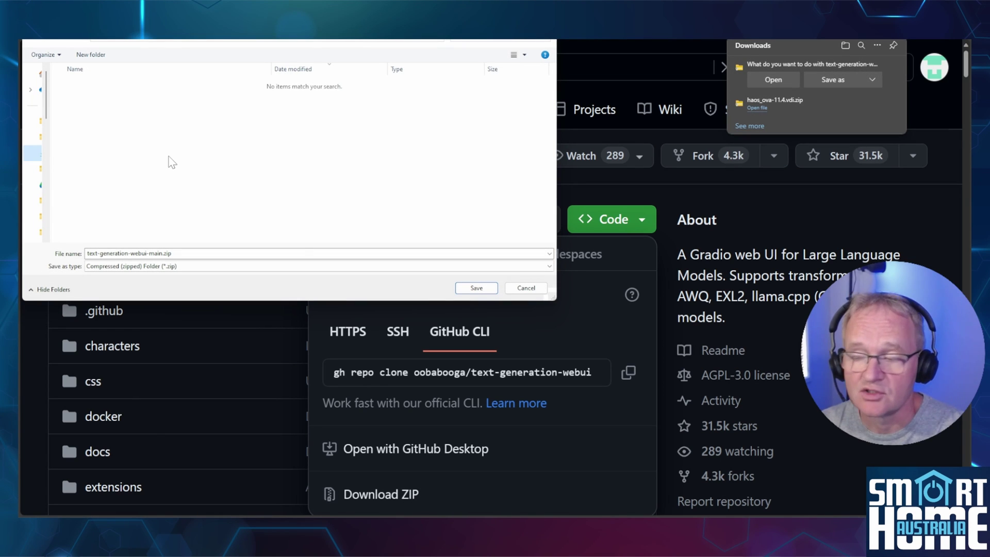
Save text-generation-webui-main.zip, extract it, and open the inner project folder
click(477, 287)
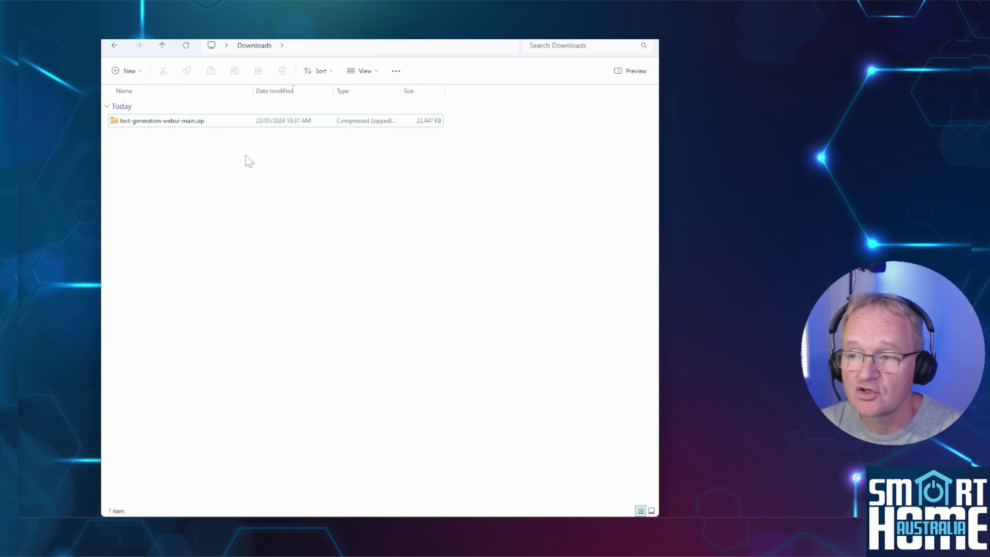
right_click(194, 122)
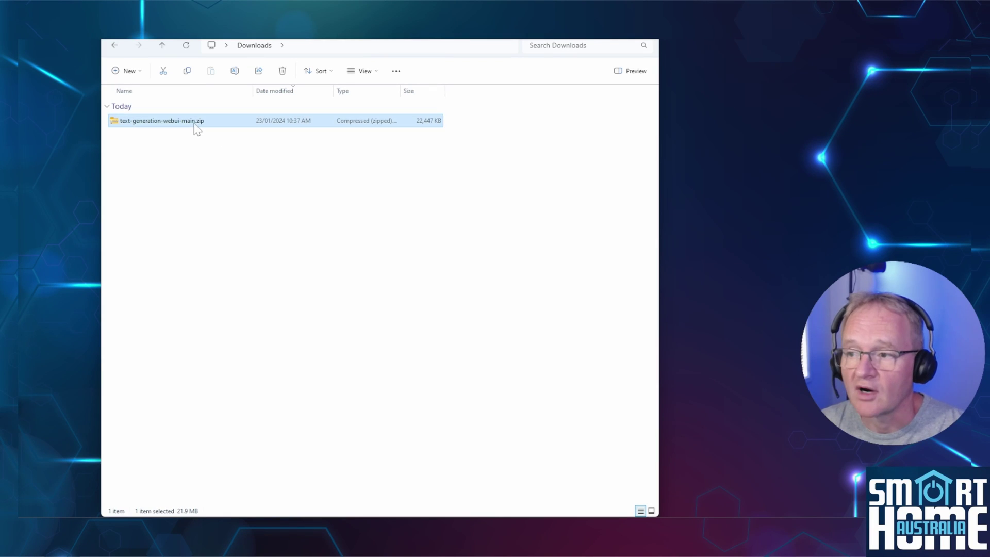
click(258, 233)
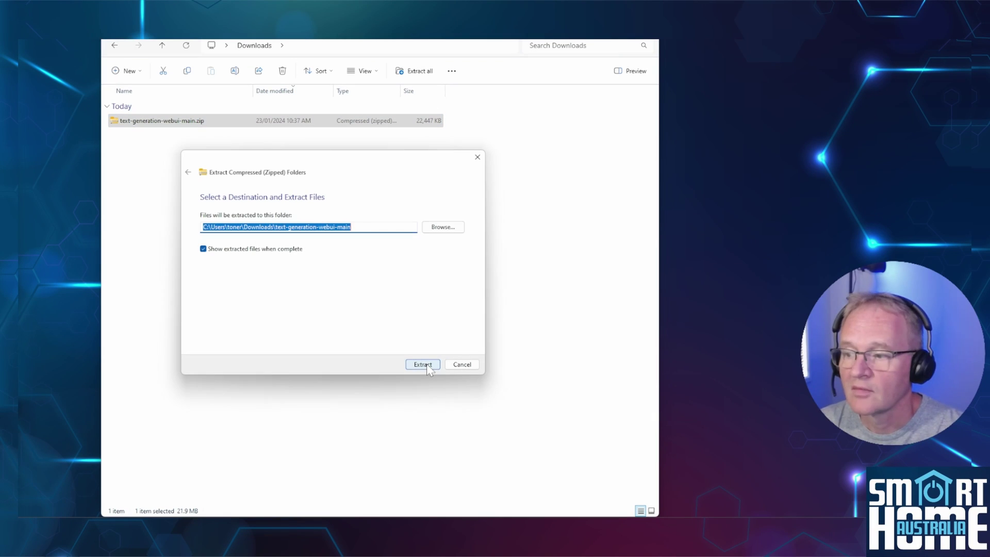
click(426, 364)
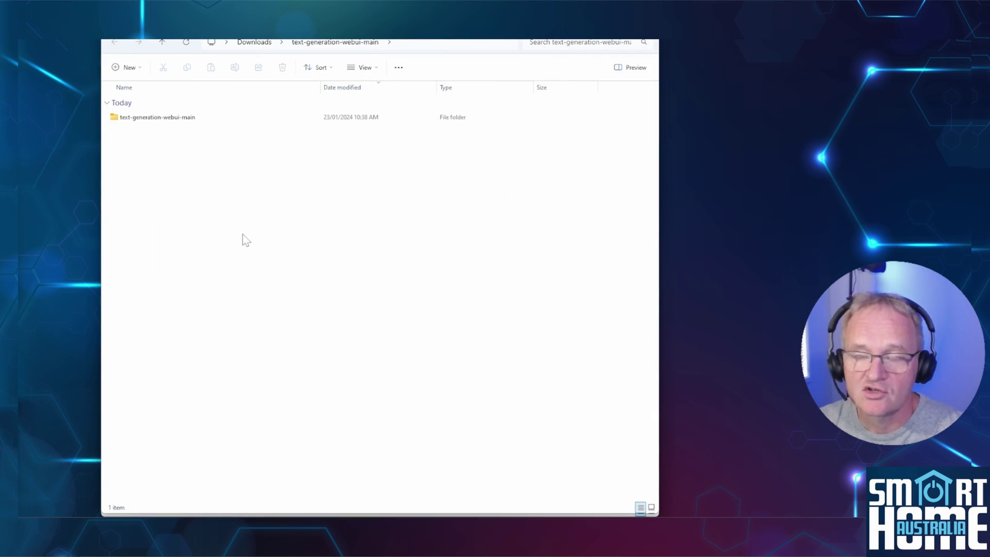
double_click(187, 122)
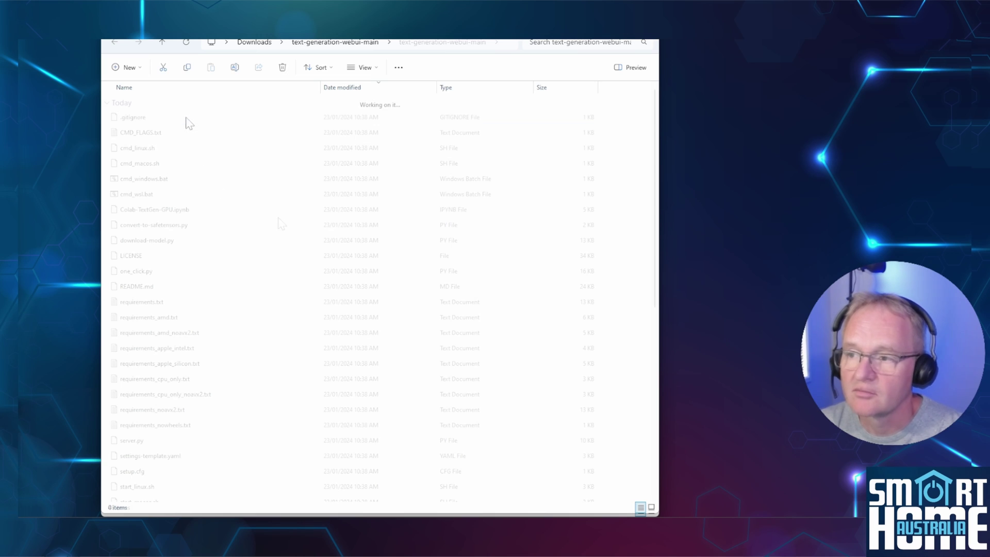
right_click(149, 135)
Remove the # before --listen --api in CMD_FLAGS.txt, save it and close Notepad
mouse_move(254, 183)
click(321, 186)
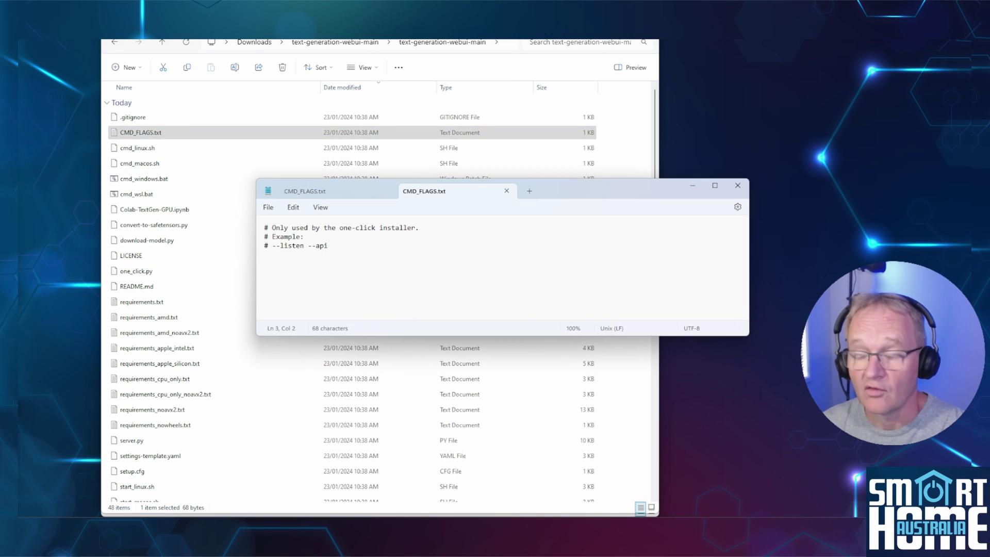
key(BackSpace)
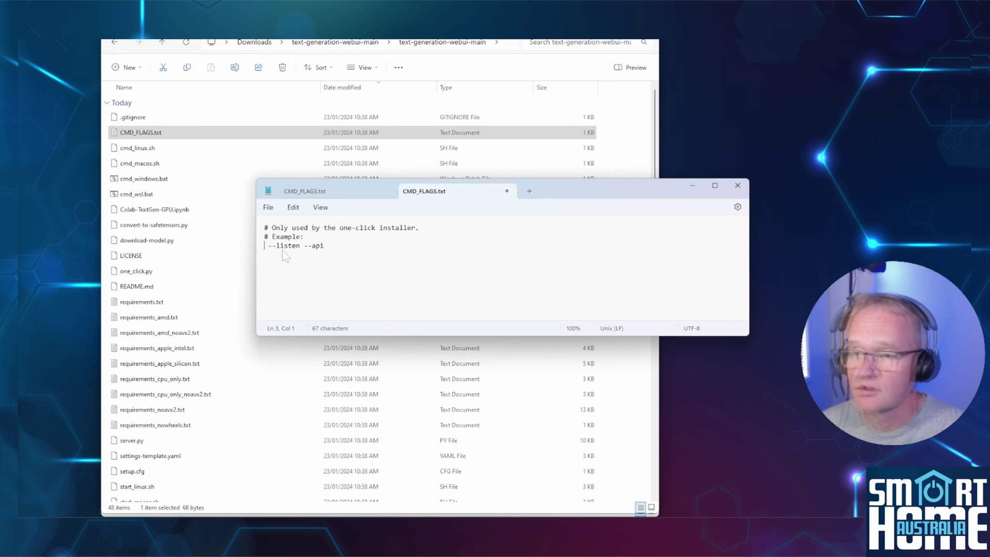
click(268, 206)
click(285, 275)
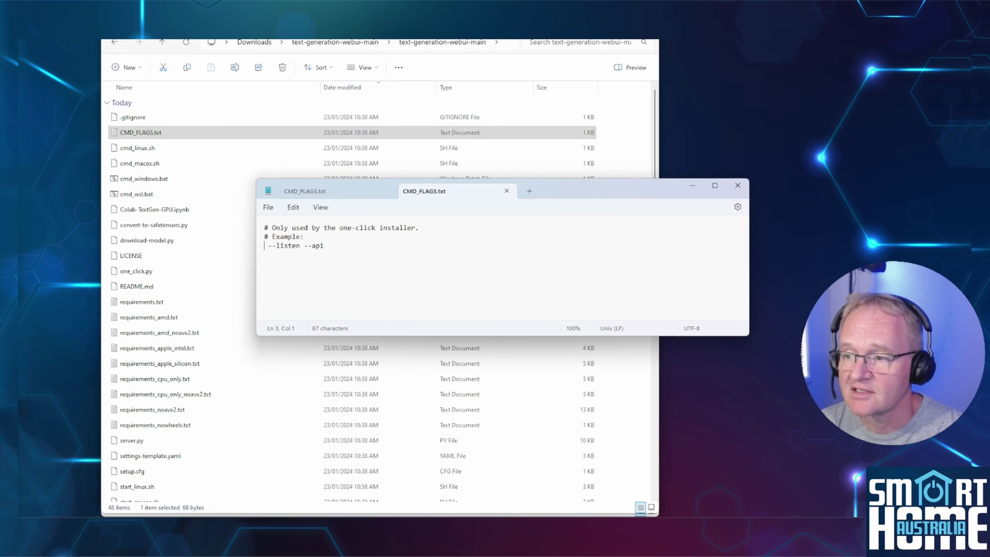
click(736, 190)
scroll(177, 401, down, 3)
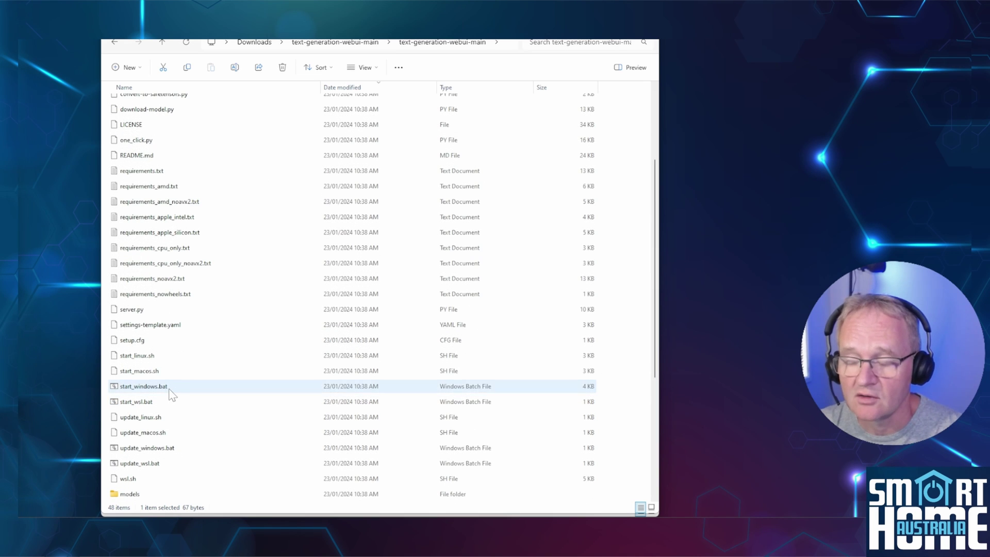
Run start_windows.bat as administrator, allowing it past the SmartScreen warning
right_click(168, 388)
click(232, 243)
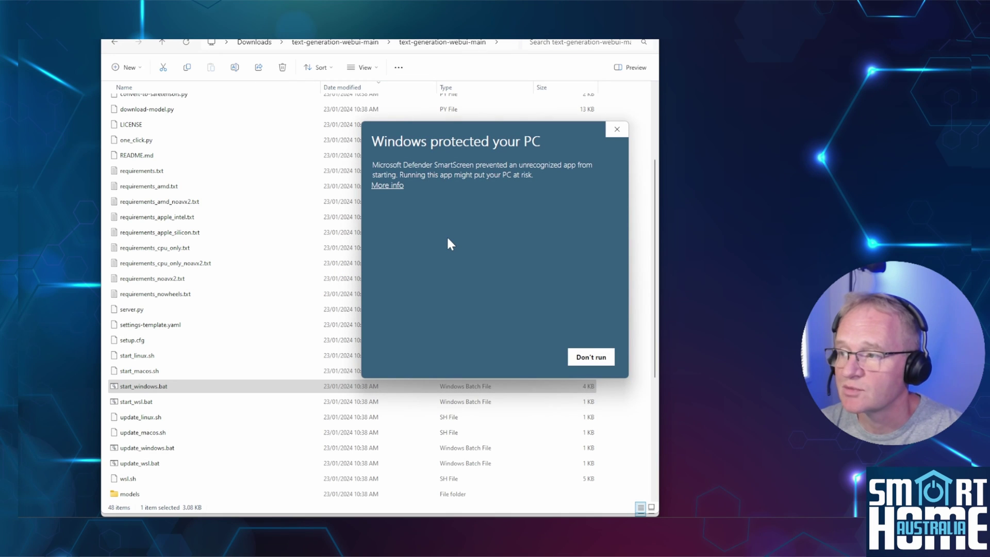
click(392, 186)
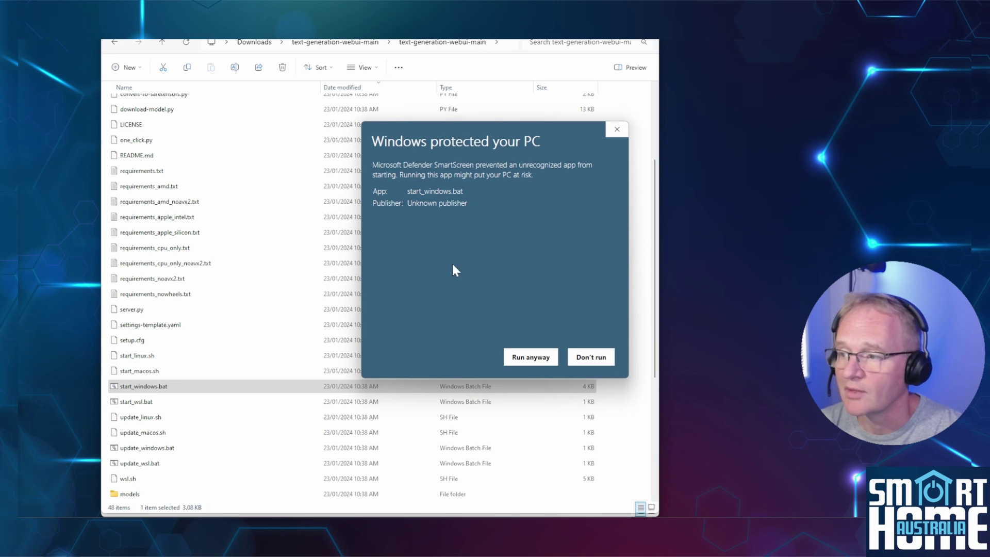
click(541, 361)
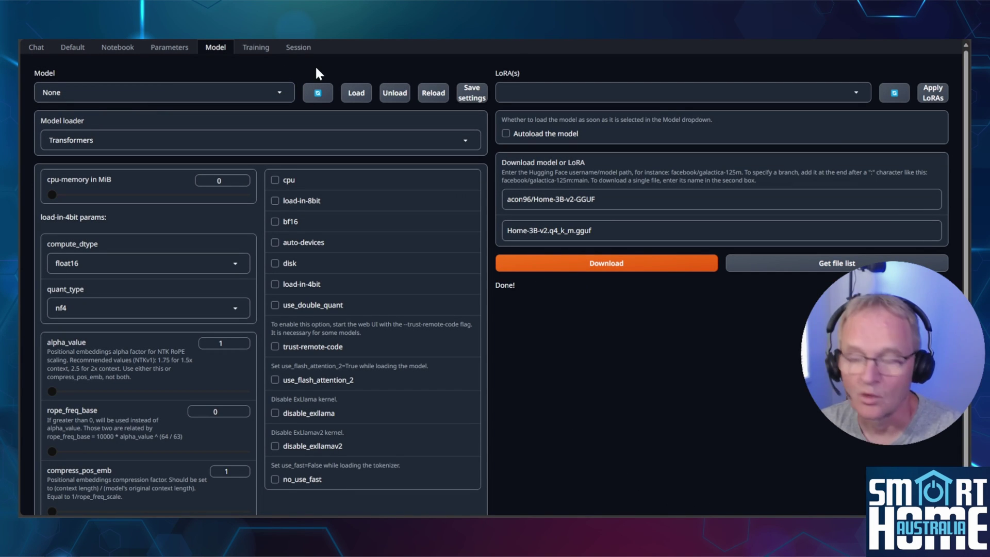
Refresh the model list, select Home-3B-v2.q4_k_m.gguf and load it
click(315, 95)
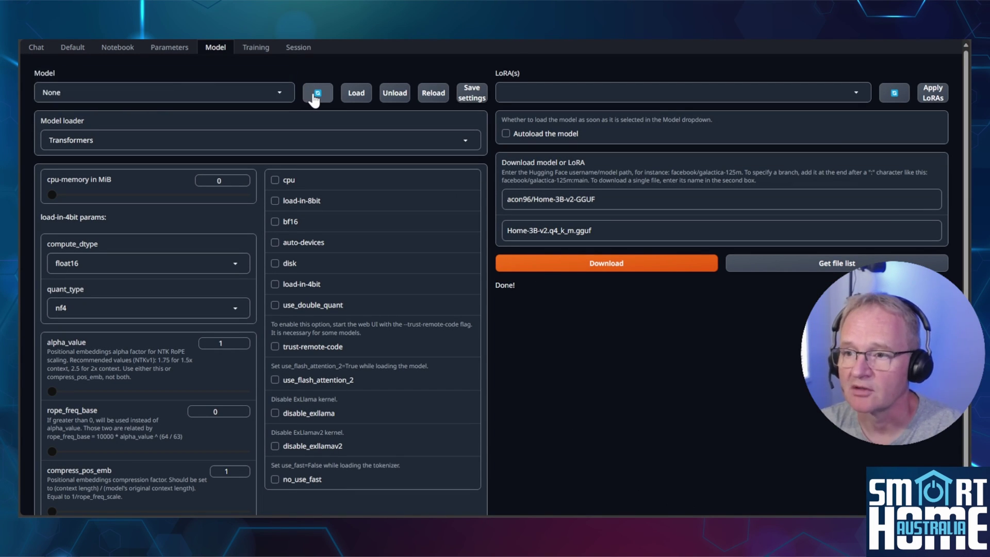
click(280, 93)
click(168, 127)
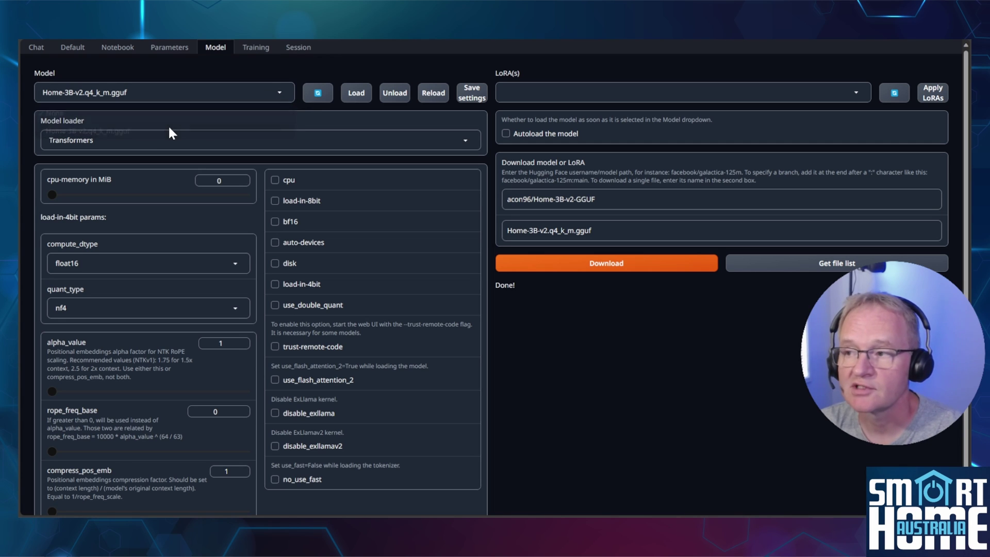
click(359, 95)
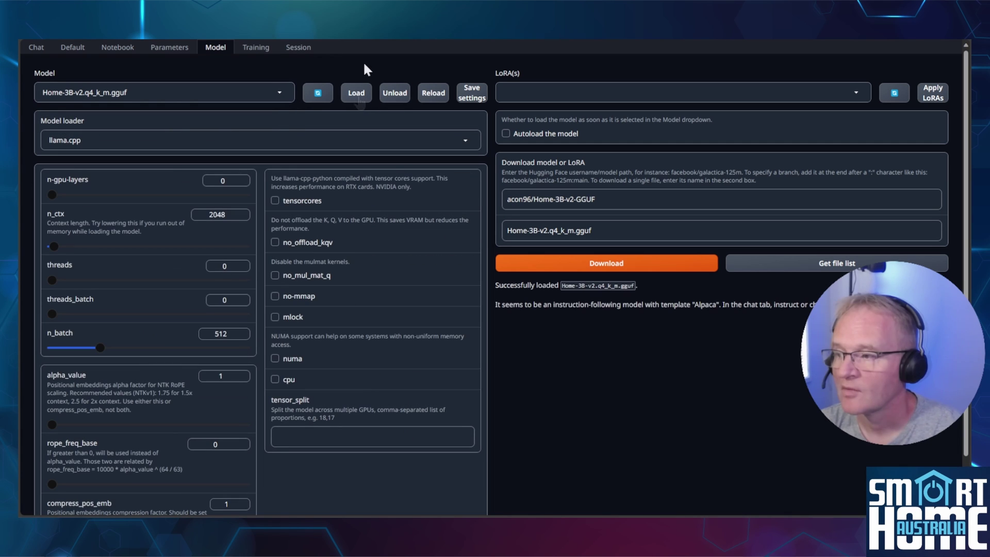
Send a test message to the loaded model from the Chat tab
click(36, 48)
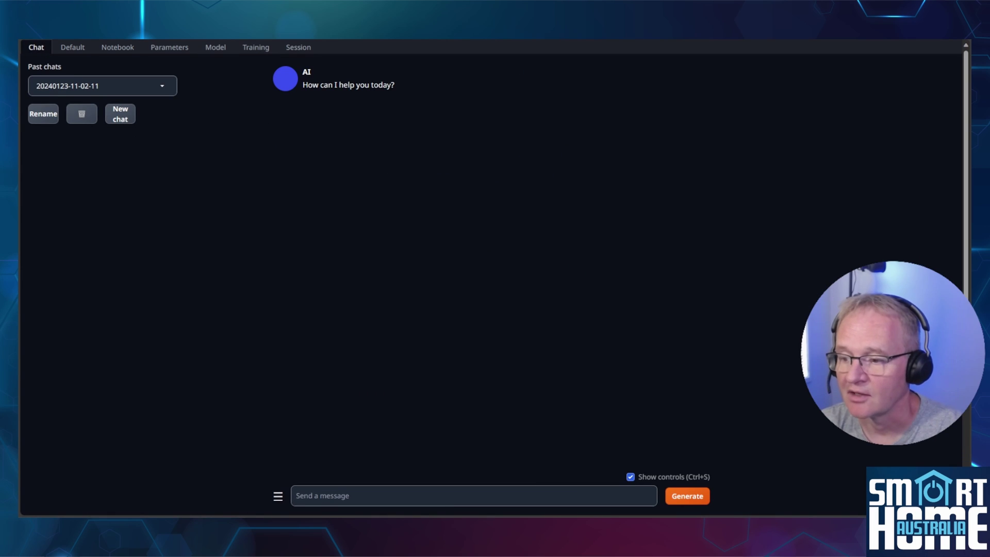
click(687, 497)
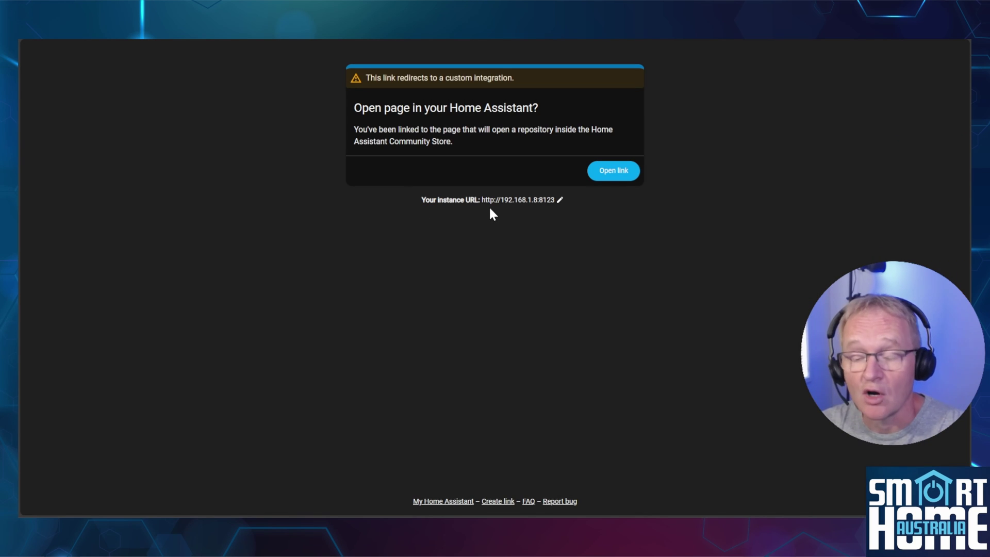
Add the acon96/home-llm custom repository to HACS and download the LLaMA Conversation integration
click(614, 170)
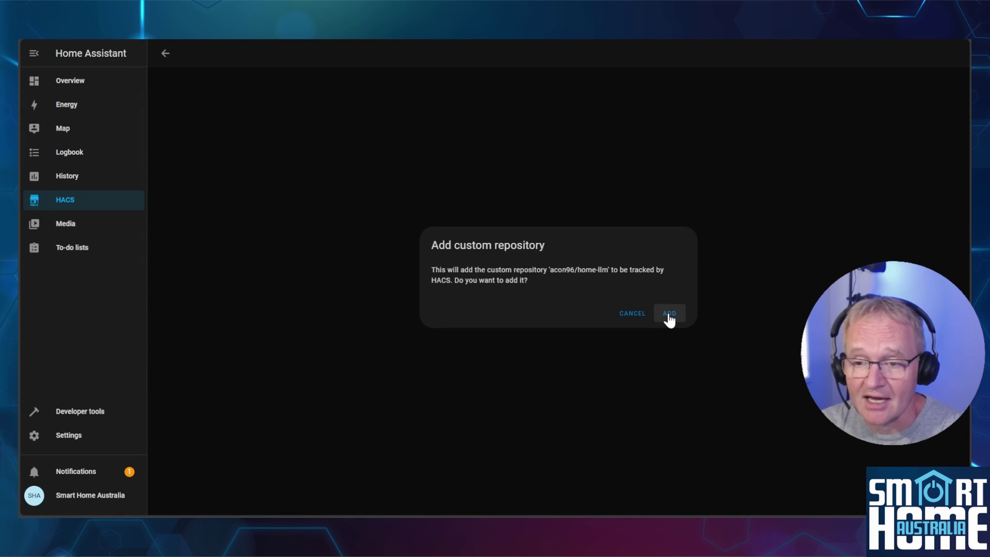
click(670, 314)
click(922, 495)
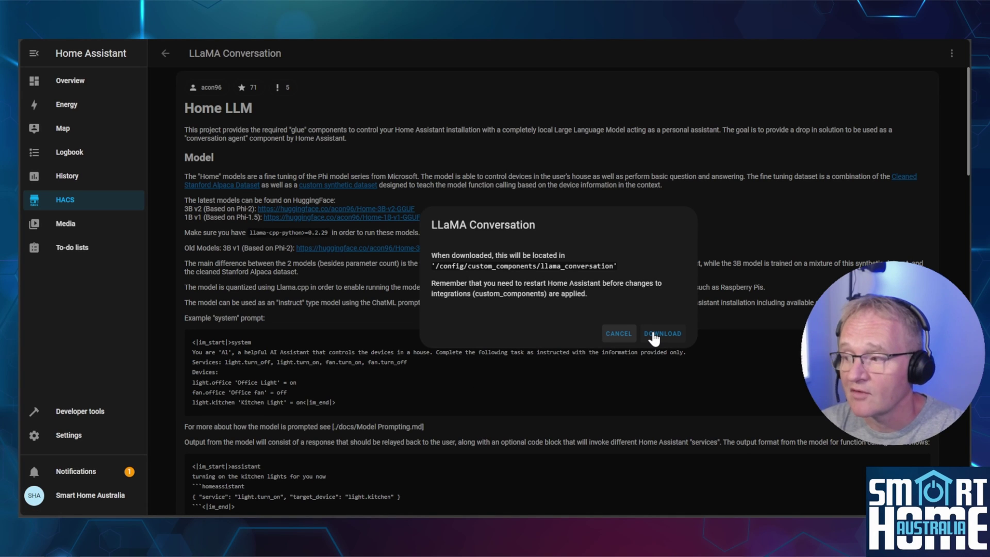
click(654, 335)
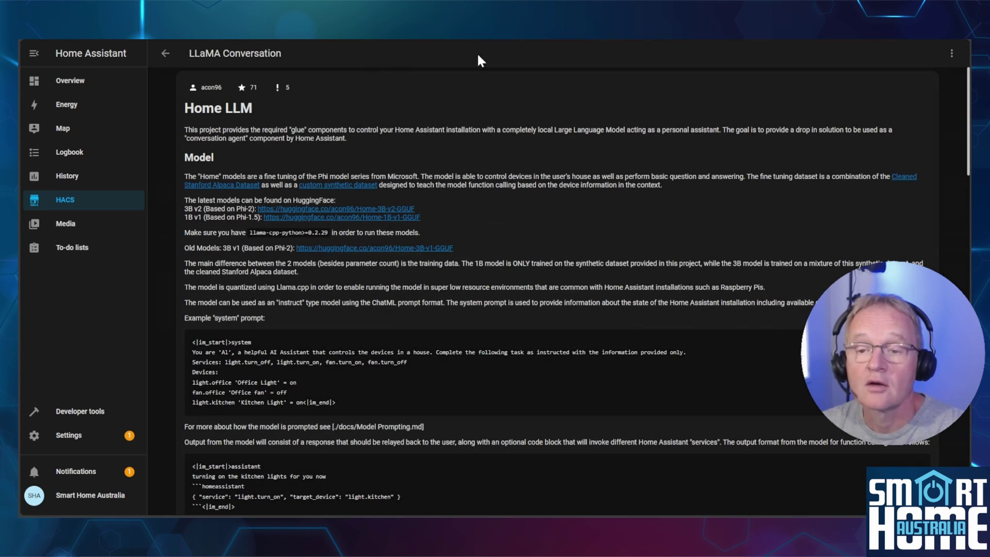
Run Check Configuration under Developer tools YAML, then fully restart Home Assistant
click(86, 411)
click(345, 191)
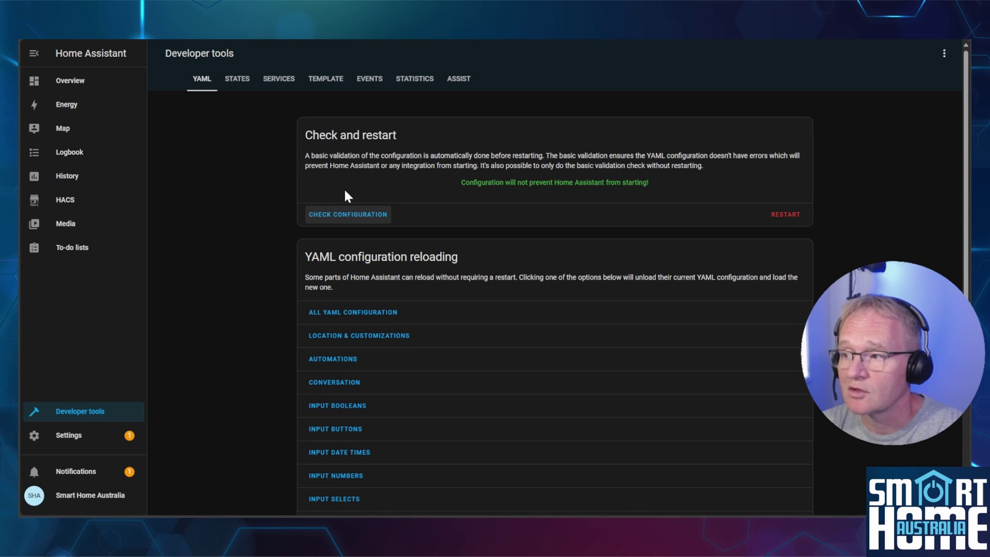
click(785, 214)
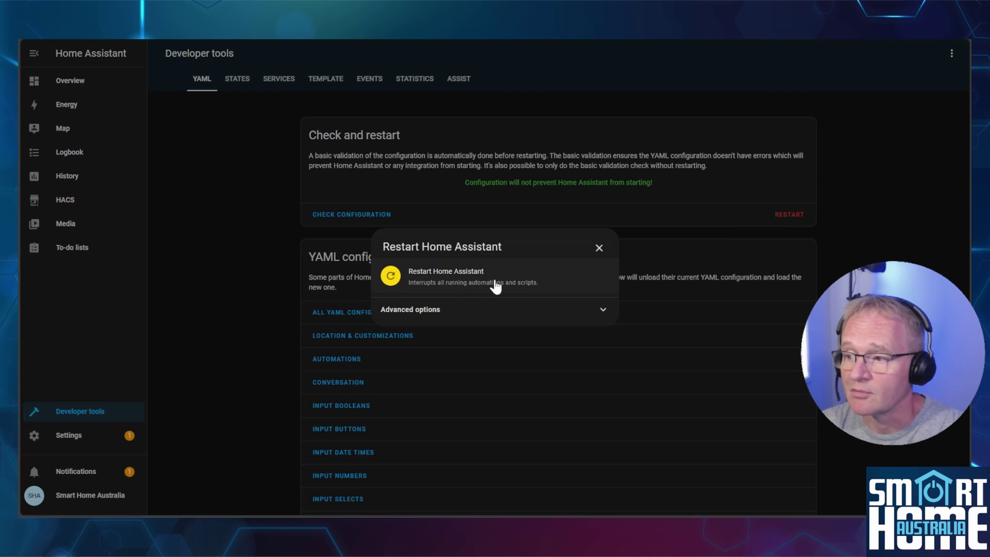
click(475, 283)
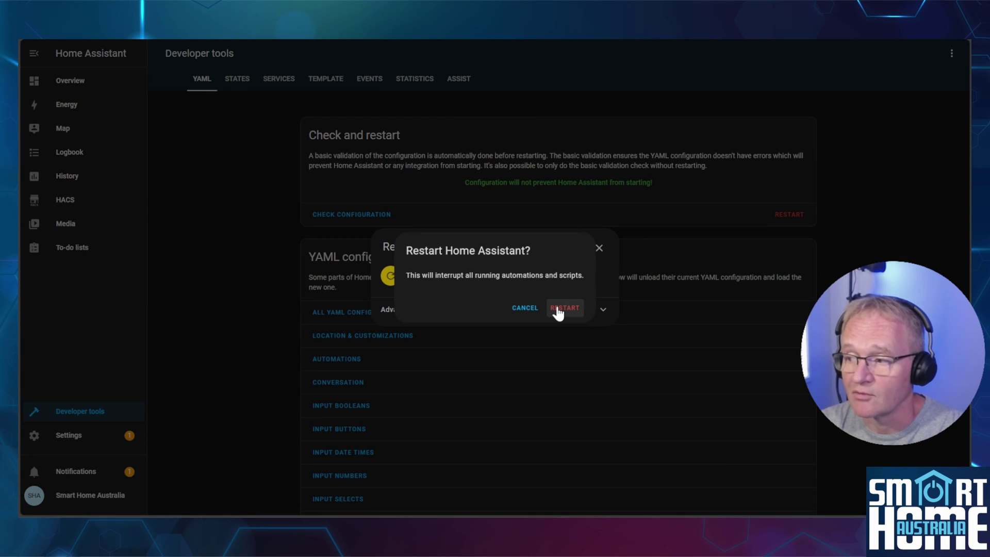
click(557, 310)
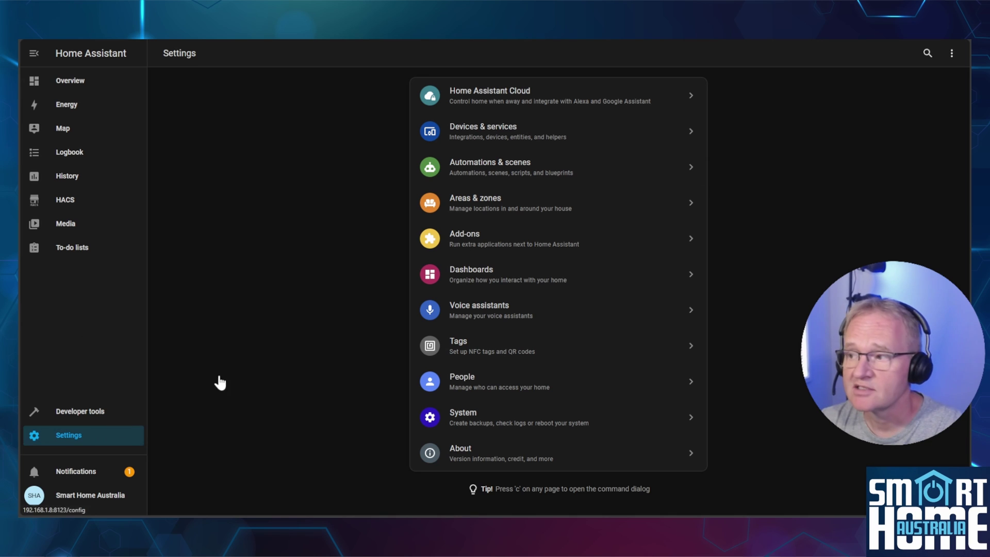
Add the LLaMA Conversation integration with the text-generation-webui API as its model backend
click(526, 135)
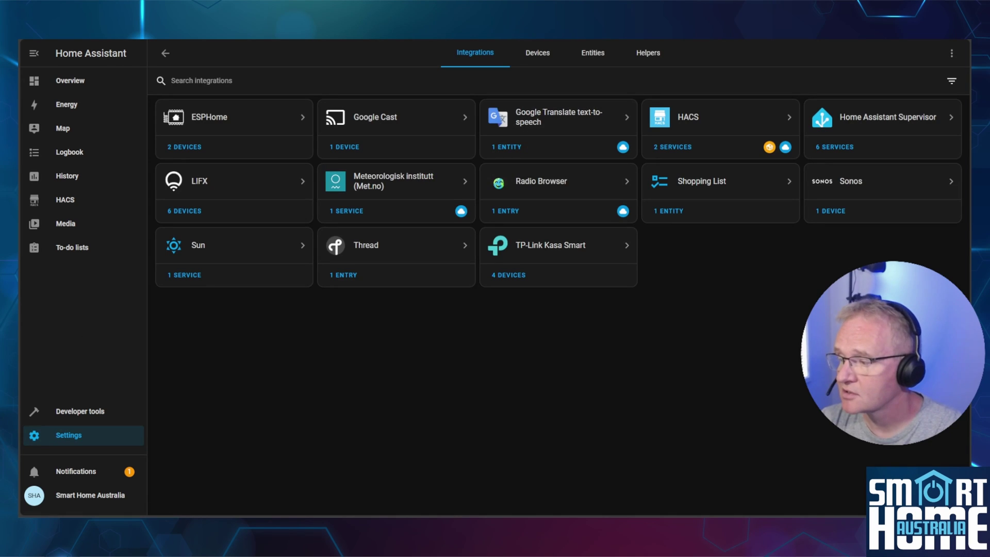
click(918, 492)
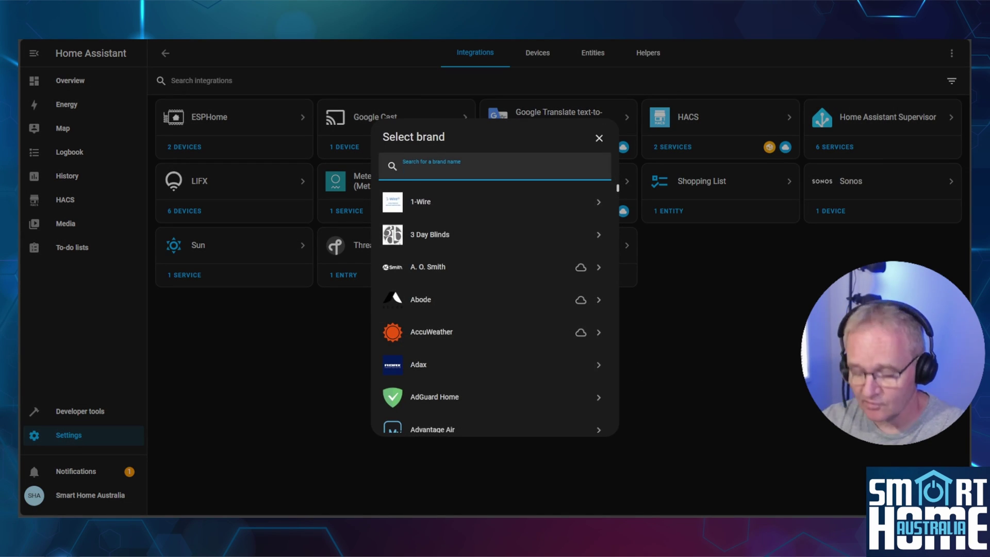
text(lama)
click(453, 206)
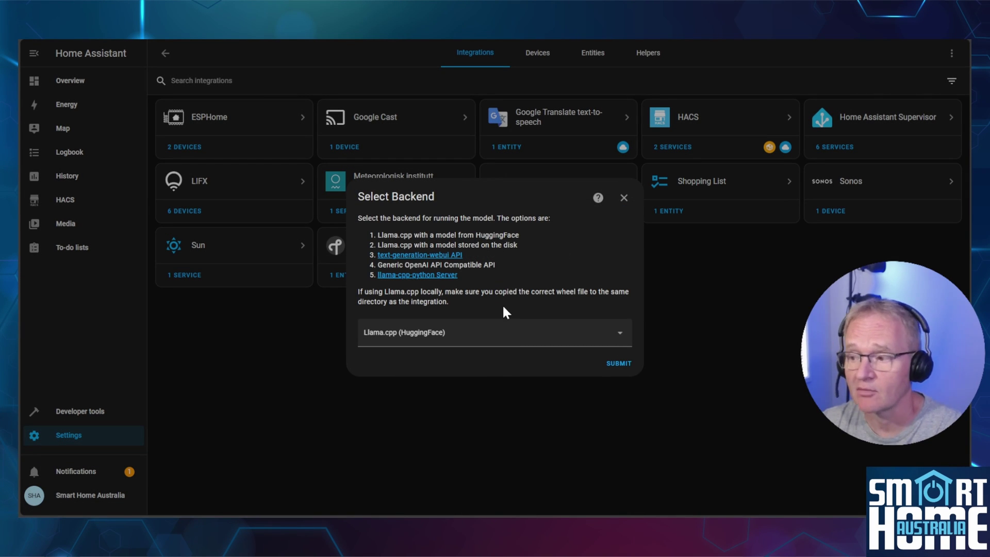
click(480, 342)
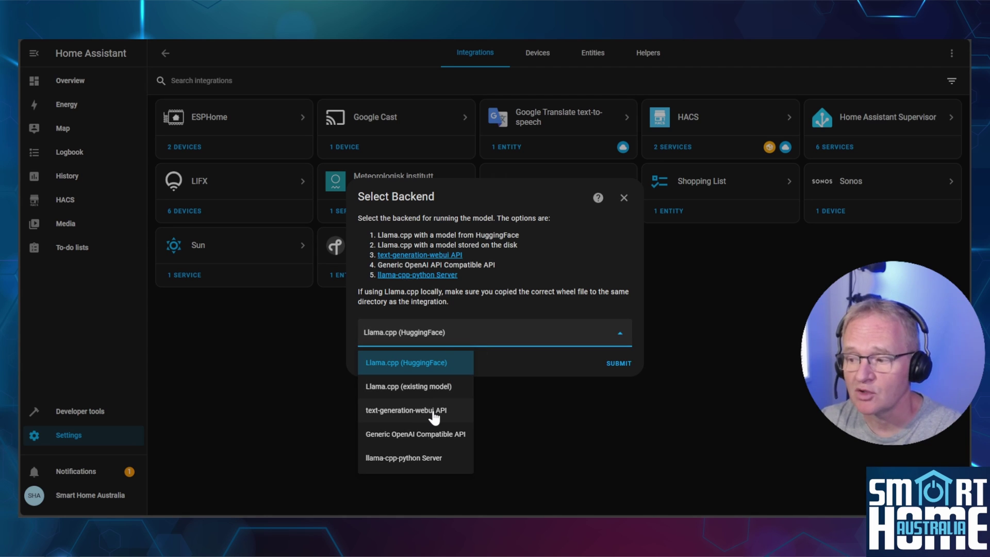
click(433, 413)
click(621, 365)
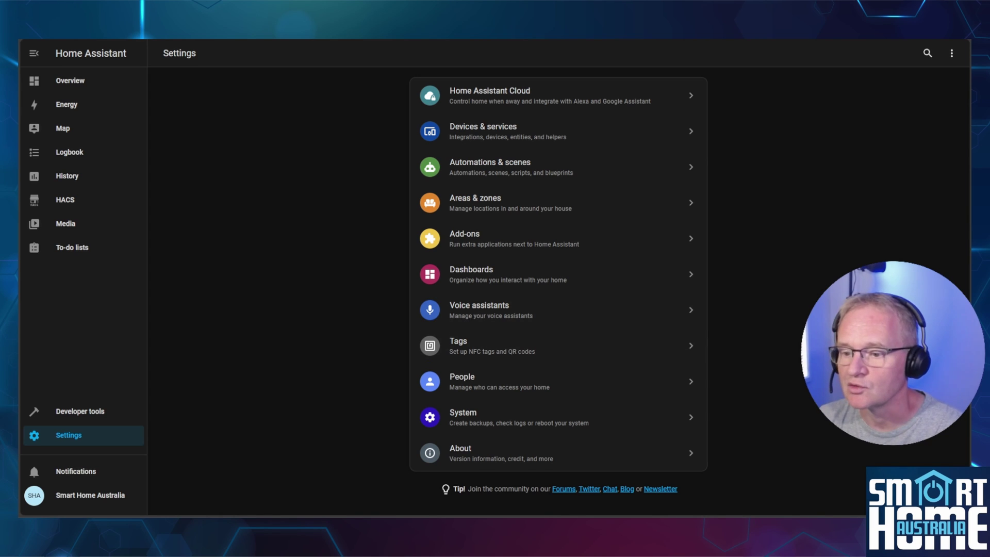
Create a voice assistant named 'AI' using the Home-3B LLM conversation agent and mark it preferred
click(477, 322)
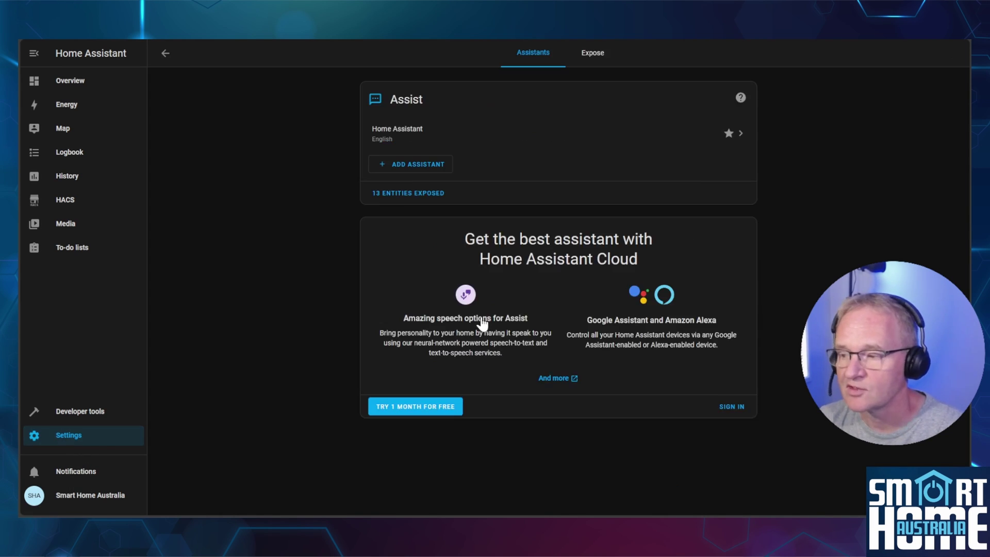
click(428, 165)
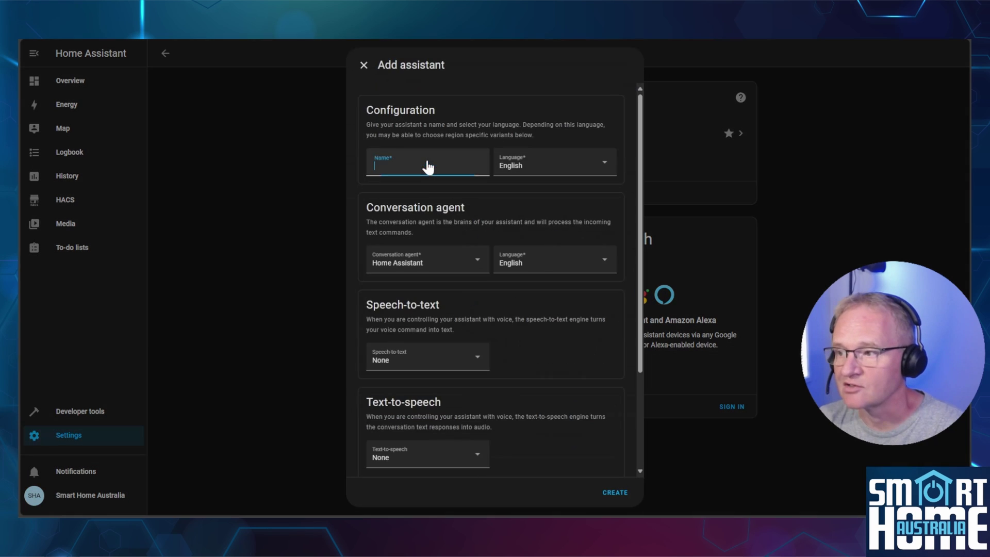
text(AI)
click(442, 267)
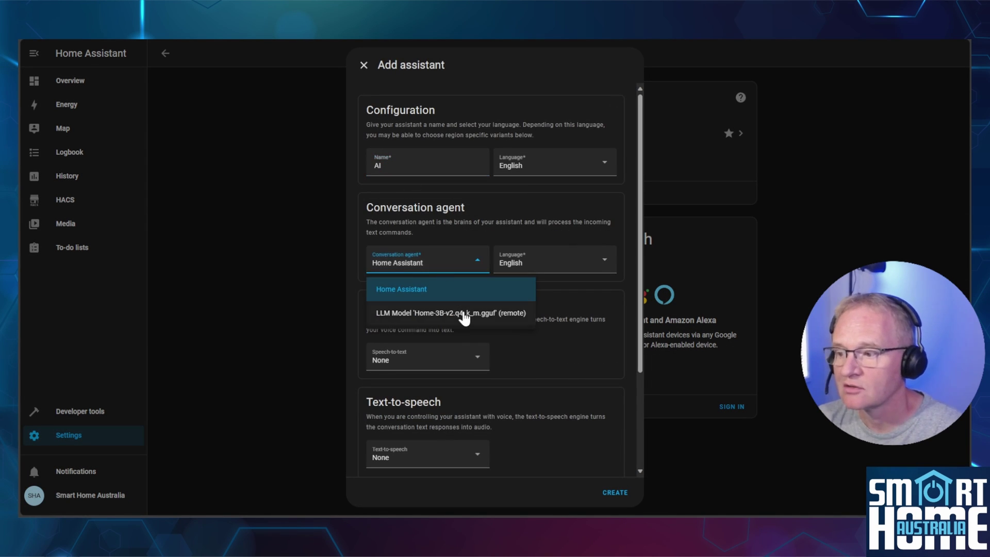
click(464, 315)
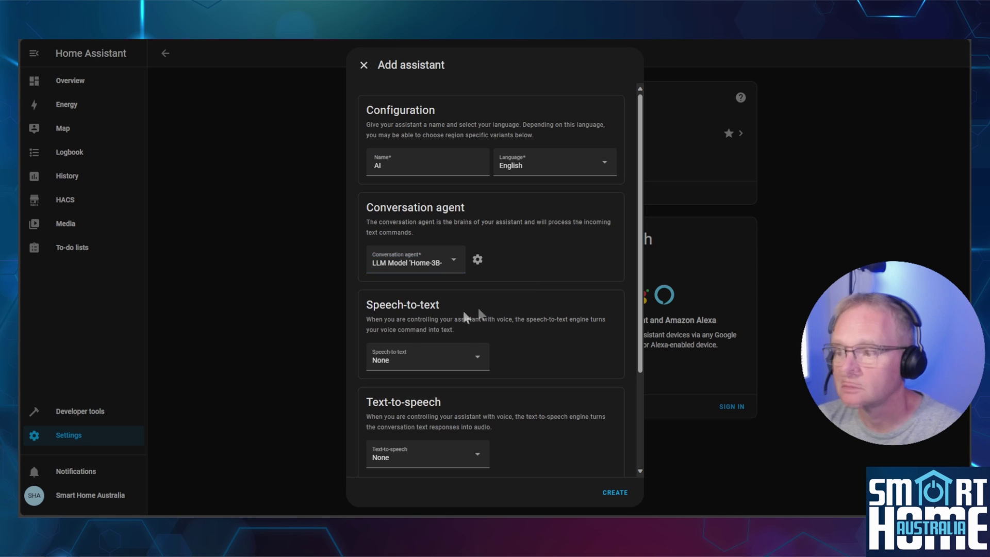
click(613, 495)
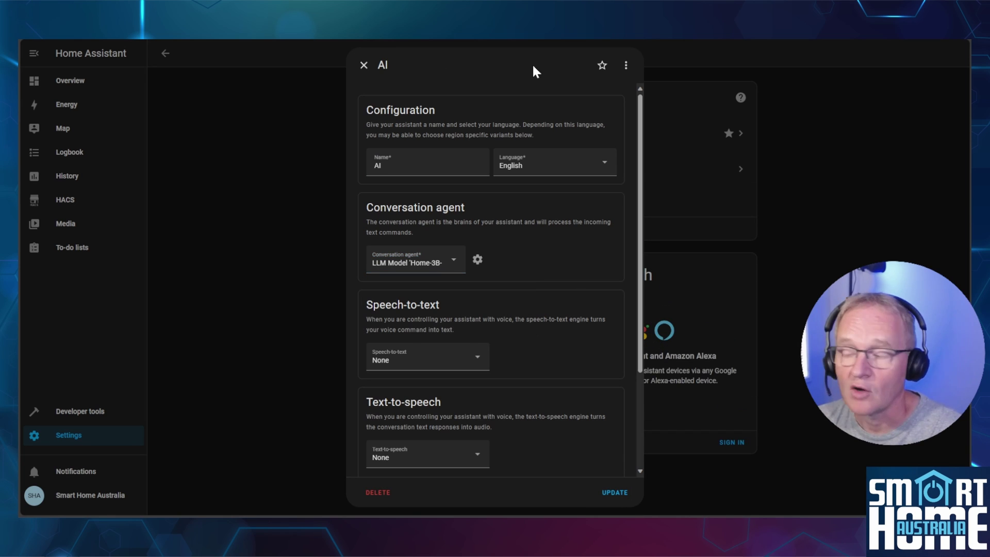
click(602, 66)
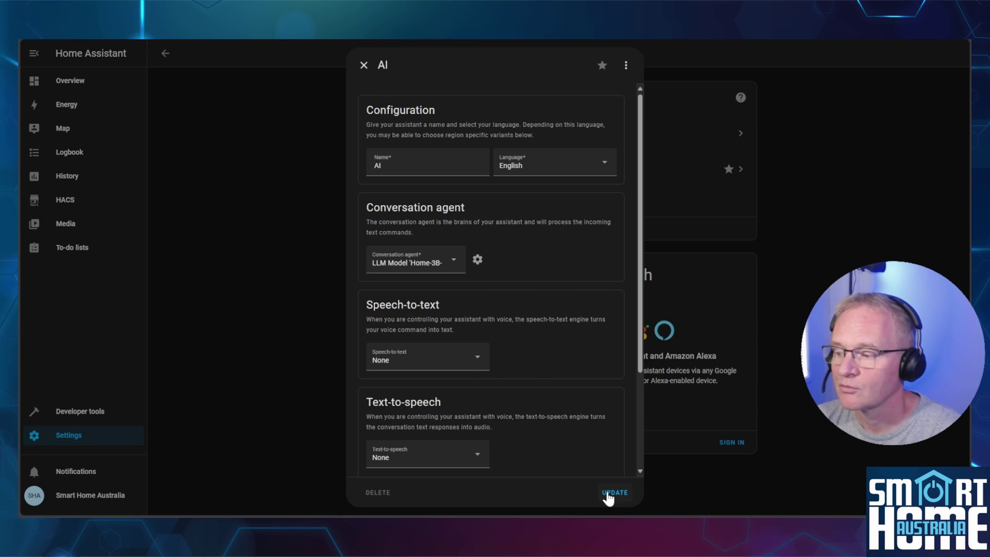
click(609, 494)
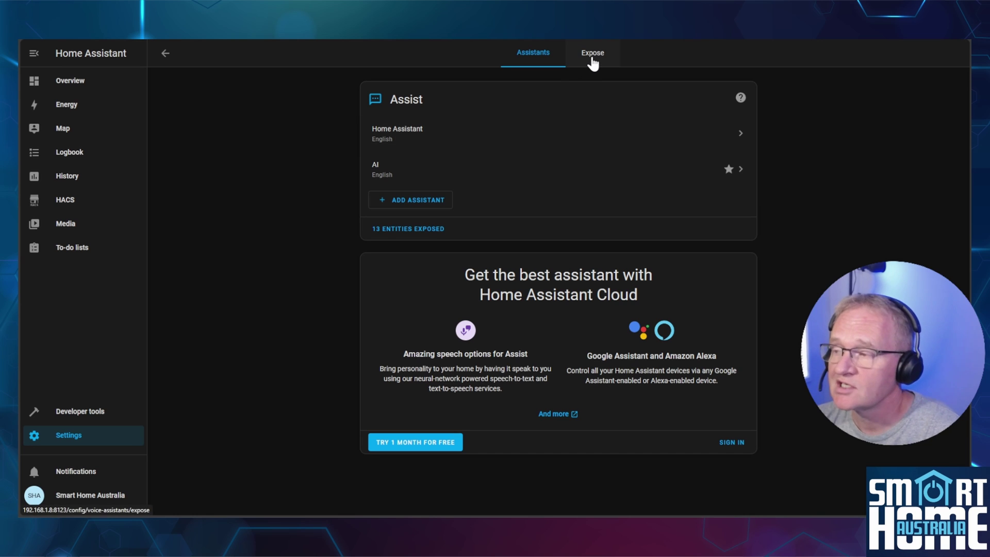
Review the 13 entities exposed to assistants on the Expose tab
click(593, 59)
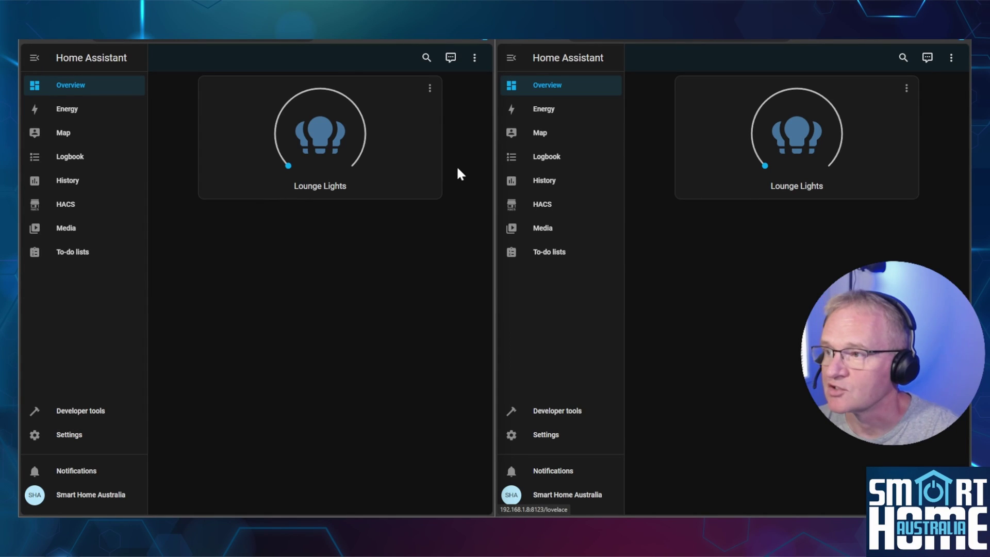
In the Assist chat, keep the AI assistant and send 'Turn on the lounge lights'
click(450, 57)
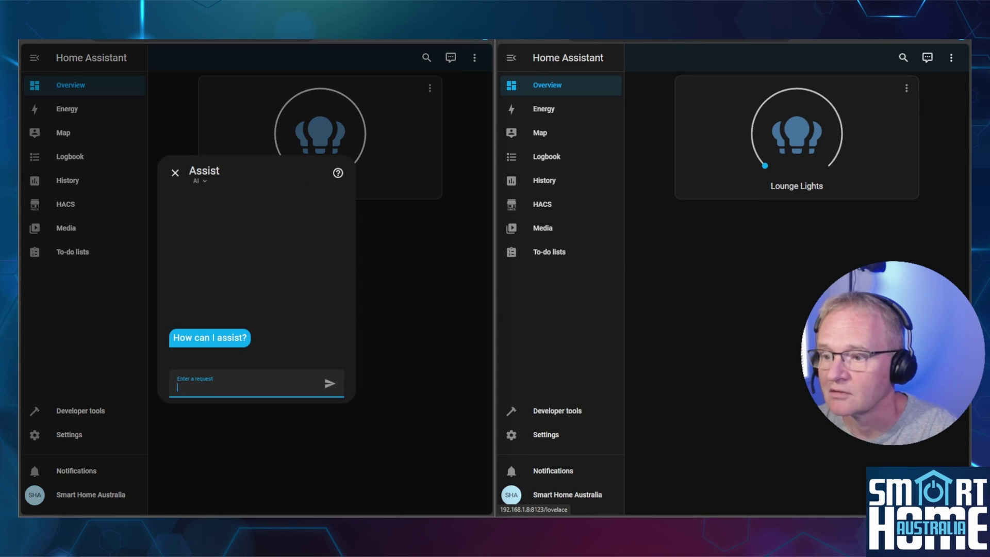
click(201, 188)
click(200, 186)
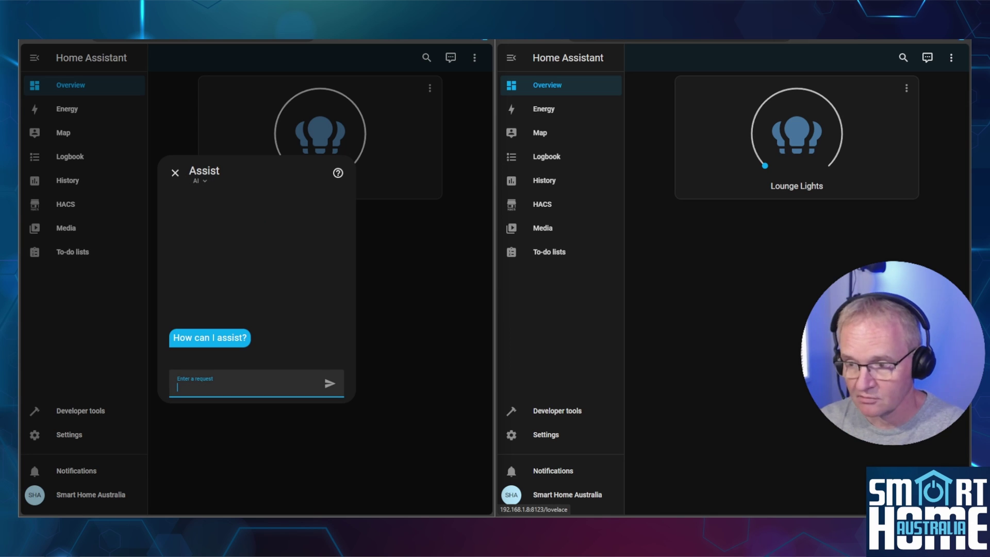
text(Turn on the lounge lights)
click(329, 386)
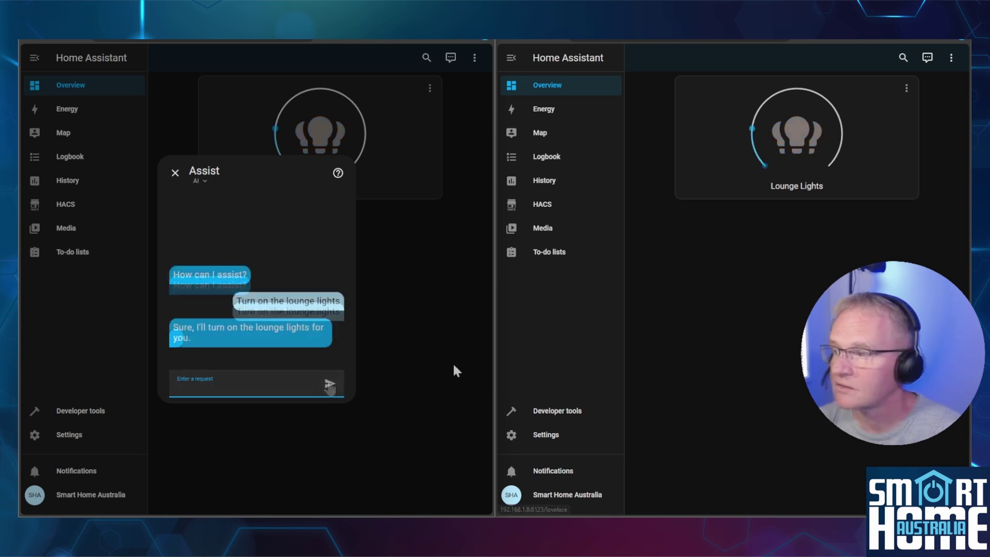